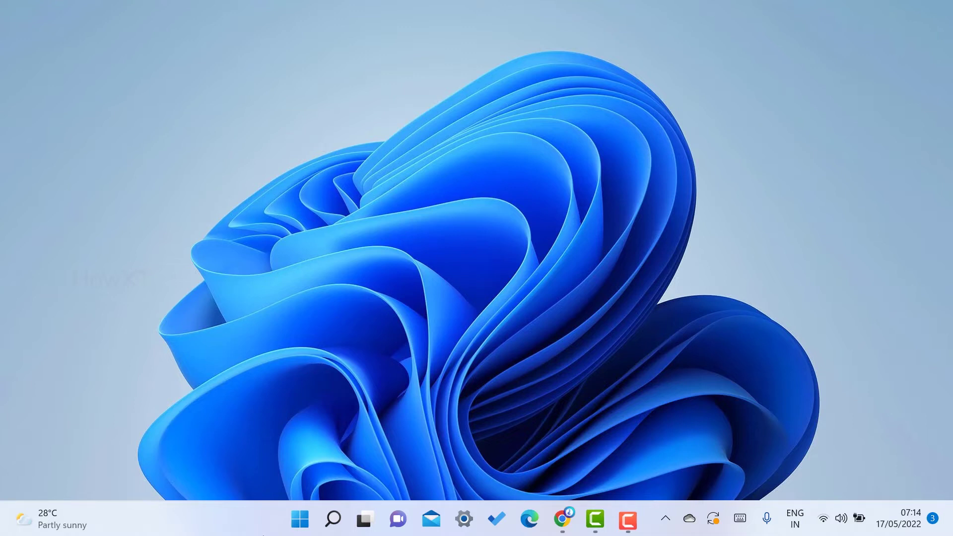
Step: Launch Settings from the Start menu and go to the Apps page
left_click(300, 518)
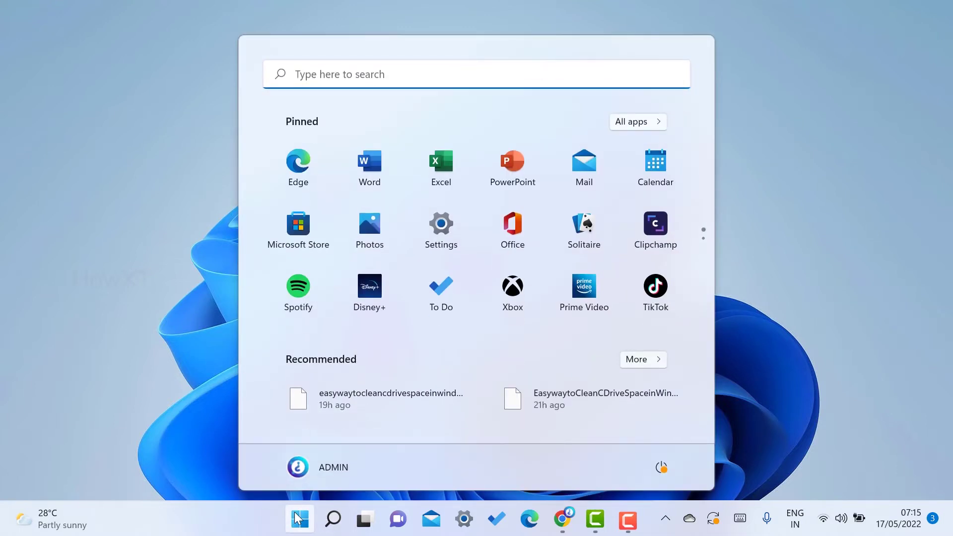
left_click(454, 227)
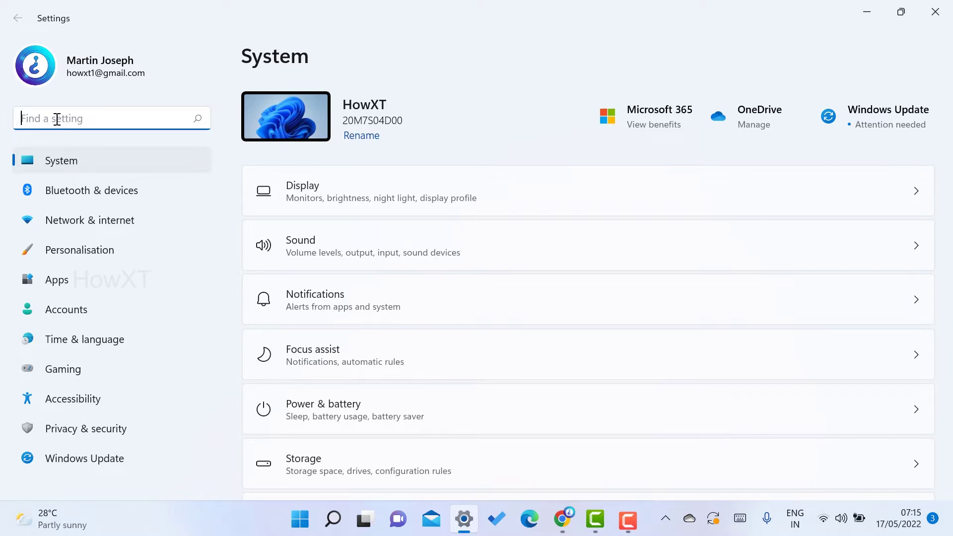
type("apps")
left_click(130, 76)
left_click(56, 298)
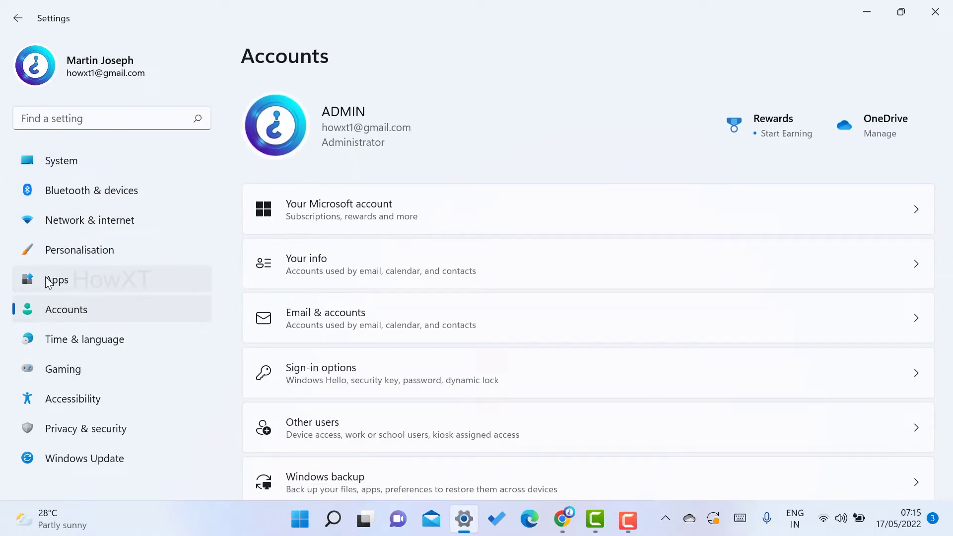
left_click(48, 281)
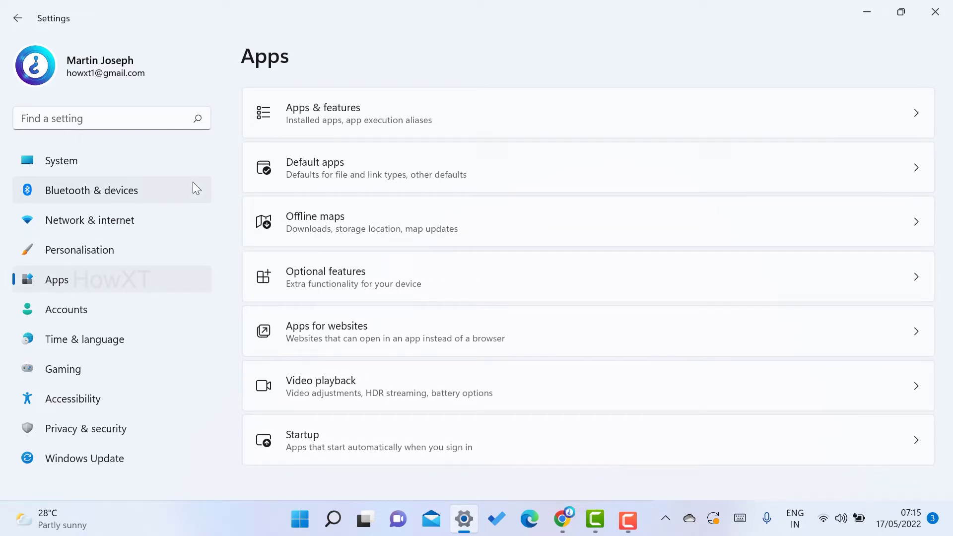
Step: Open Apps & features and browse the list of 121 installed apps, returning to the top
left_click(344, 118)
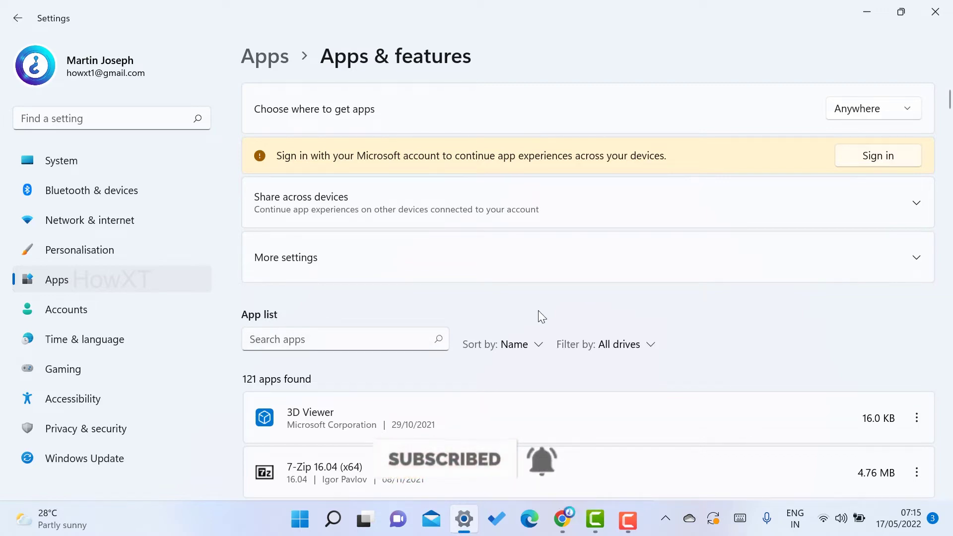
scroll(542, 317, "down", 8)
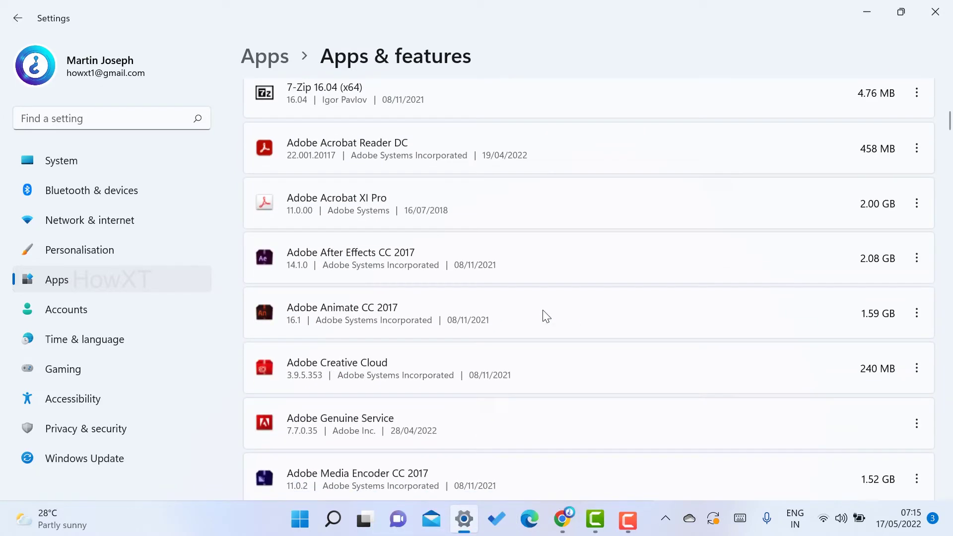
scroll(547, 316, "down", 20)
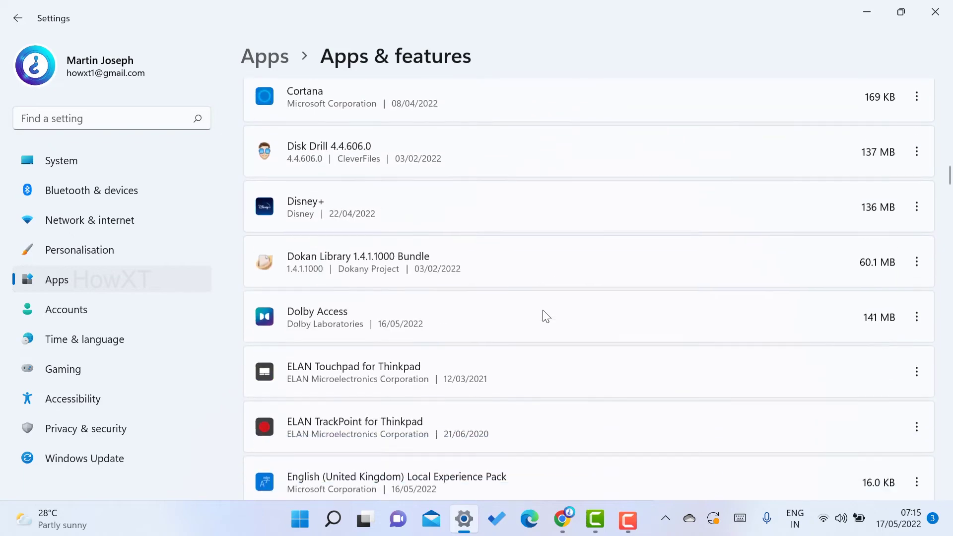
scroll(546, 316, "down", 16)
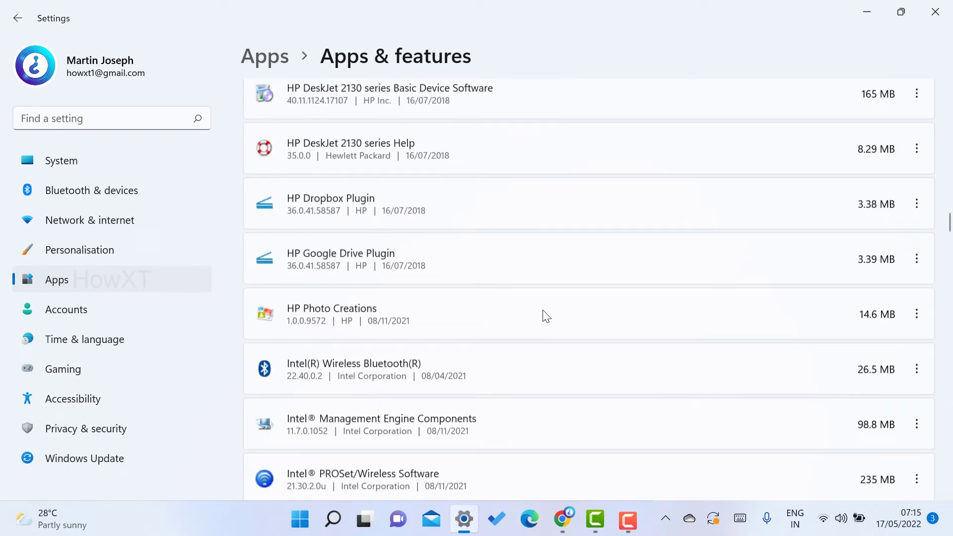
scroll(546, 316, "down", 14)
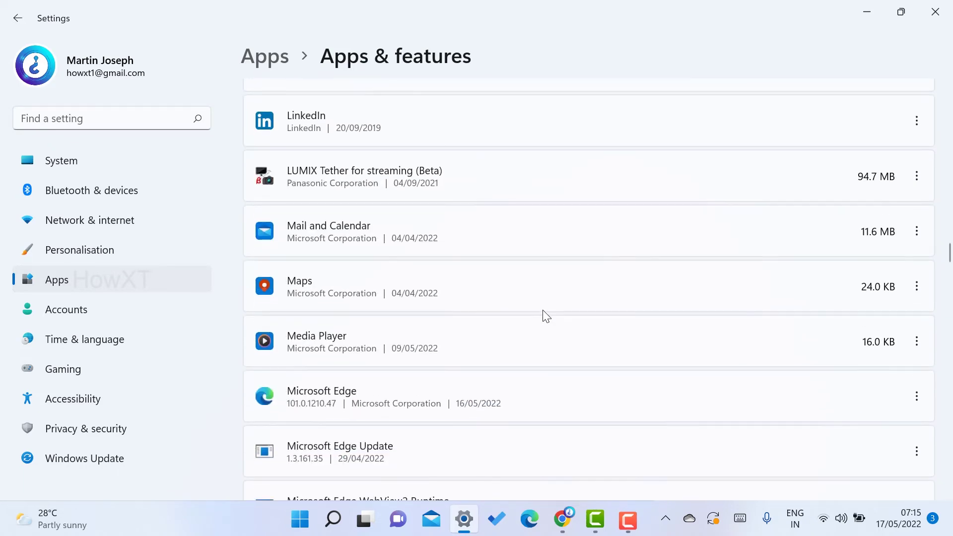
scroll(546, 316, "down", 5)
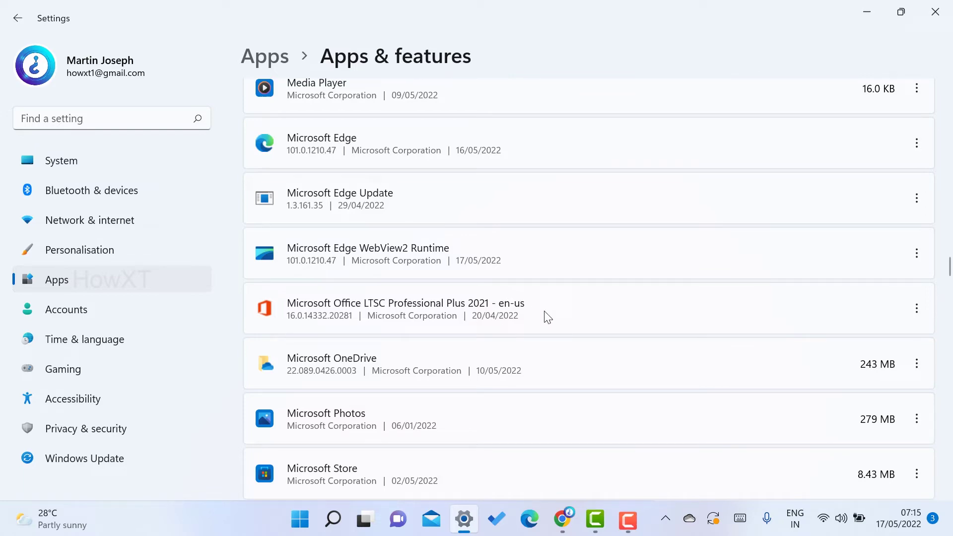
scroll(547, 316, "up", 20)
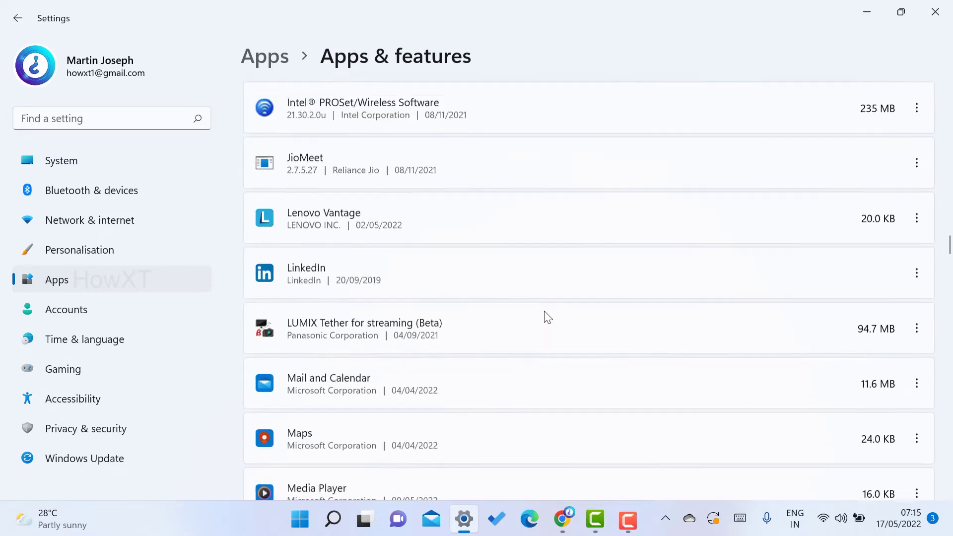
scroll(326, 224, "up", 10)
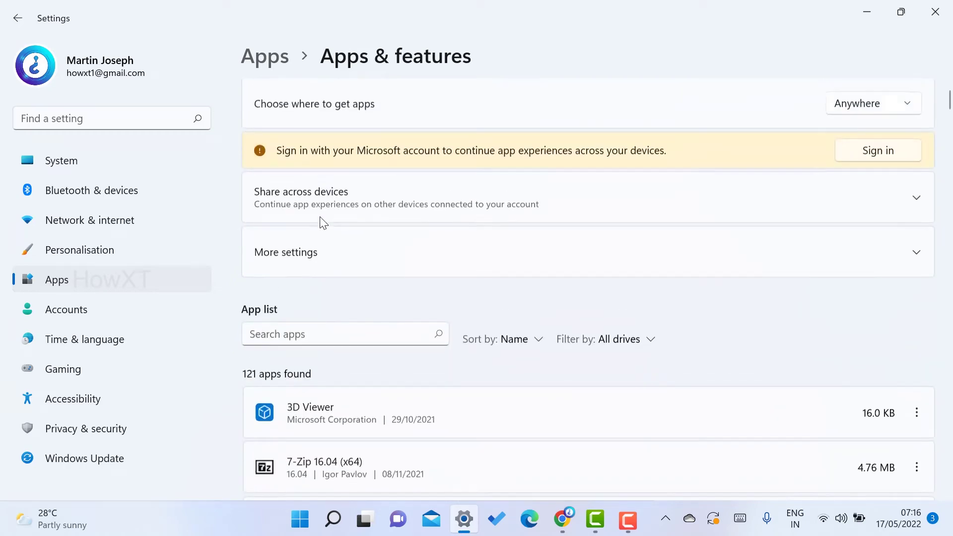
Step: Search the installed apps for 'excel', then replace the search with 'office'
left_click(297, 326)
type("e")
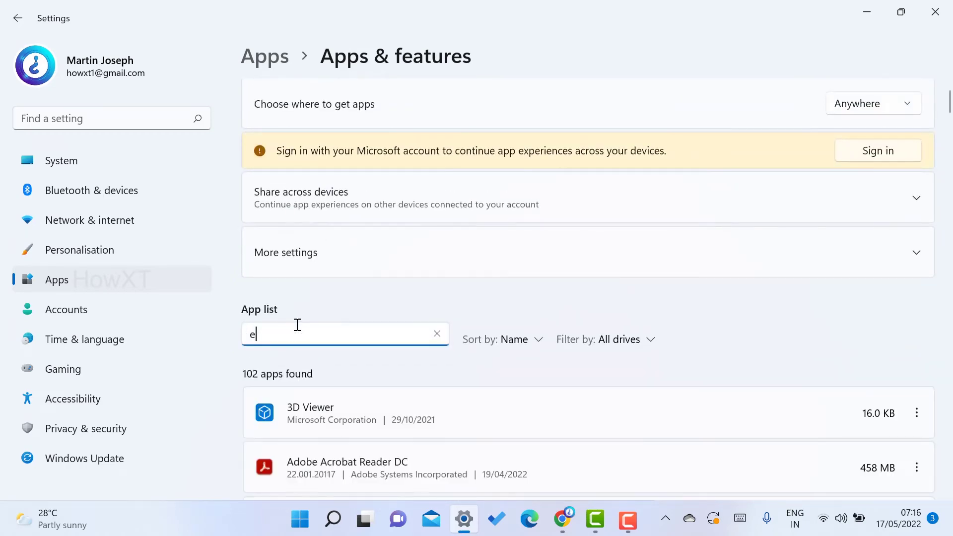
type("xcel")
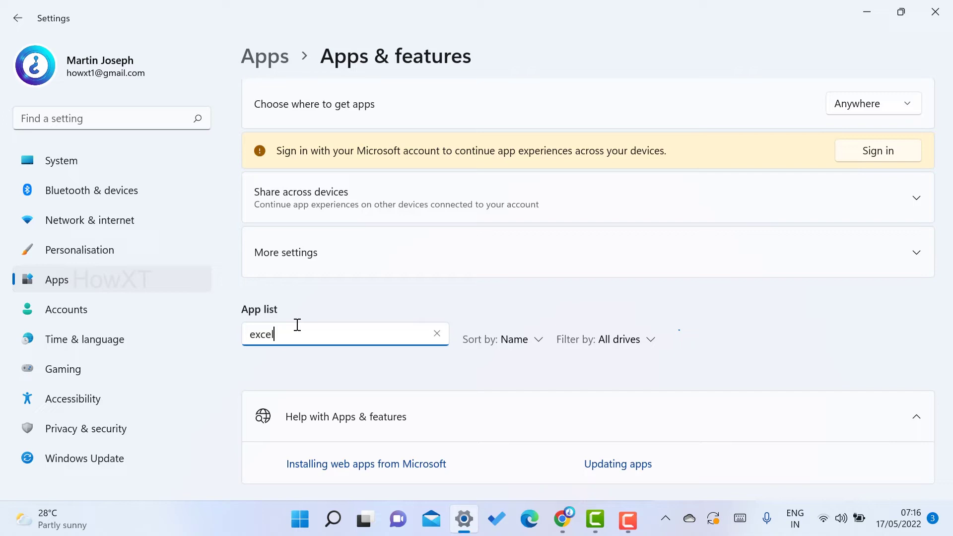
left_click_drag(297, 325, 191, 341)
key("BackSpace")
type("office")
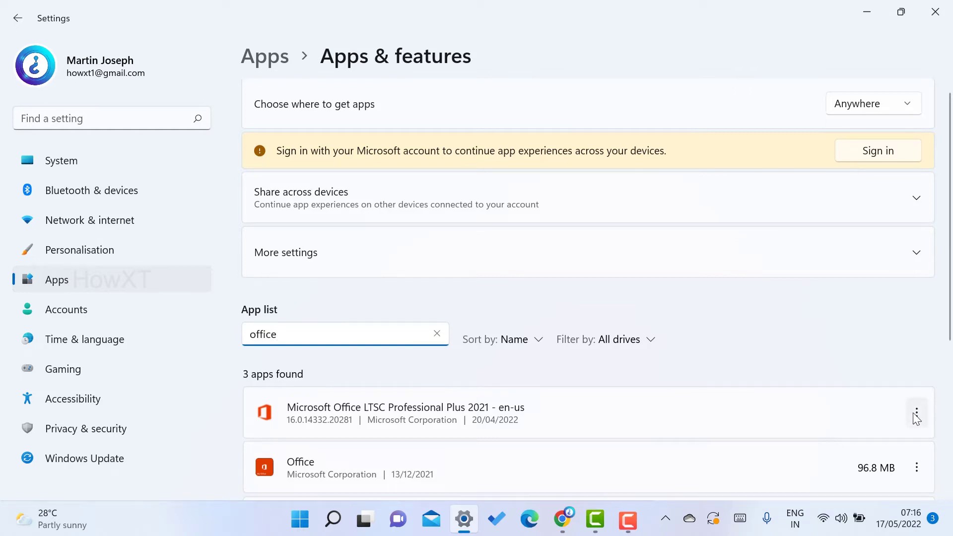
Step: Clear the search and scroll to Microsoft Office LTSC Professional Plus 2021 - en-us
left_click(429, 340)
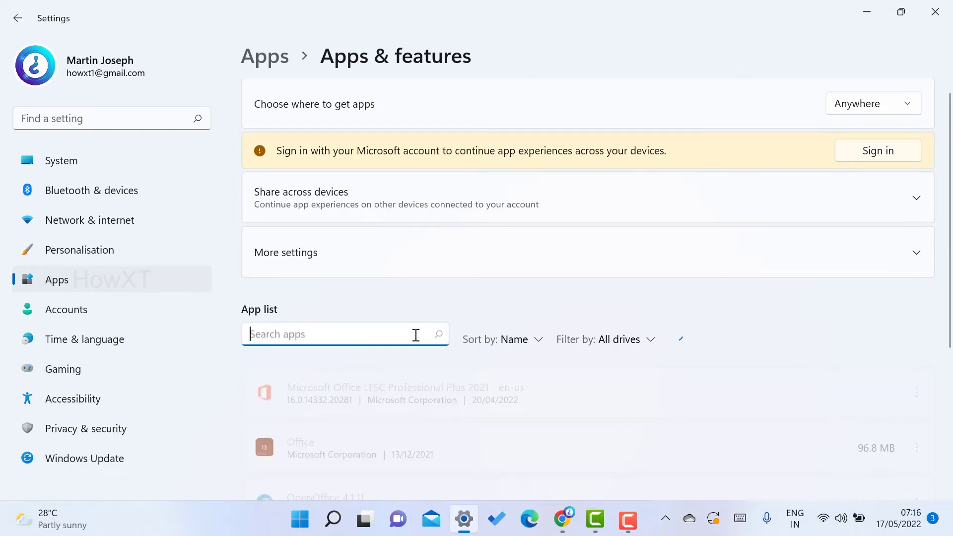
scroll(705, 342, "down", 5)
scroll(705, 348, "down", 15)
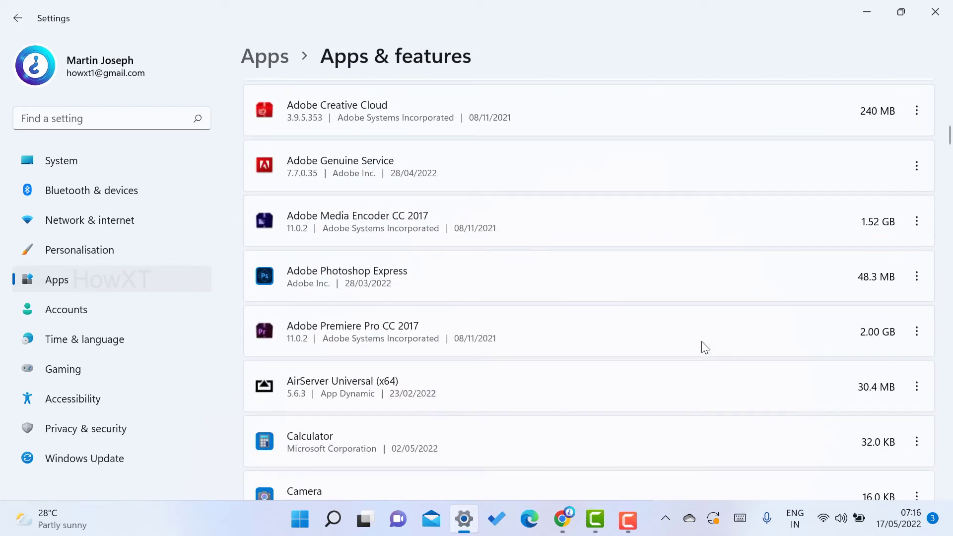
scroll(705, 348, "down", 15)
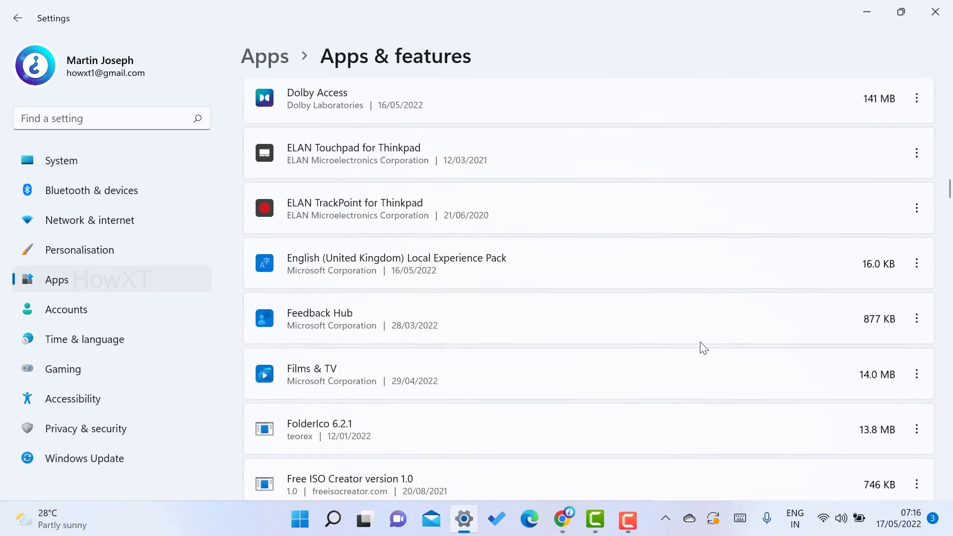
scroll(695, 347, "down", 15)
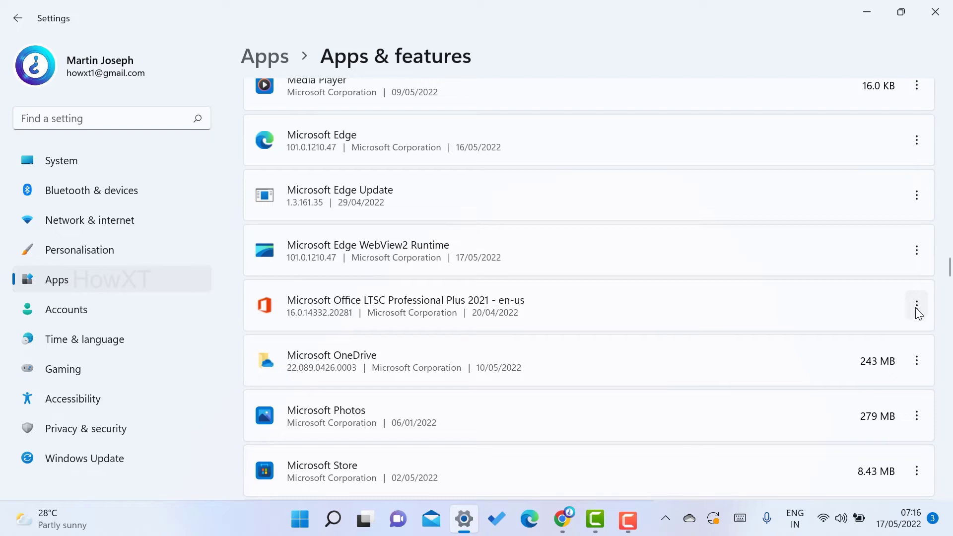
left_click(915, 310)
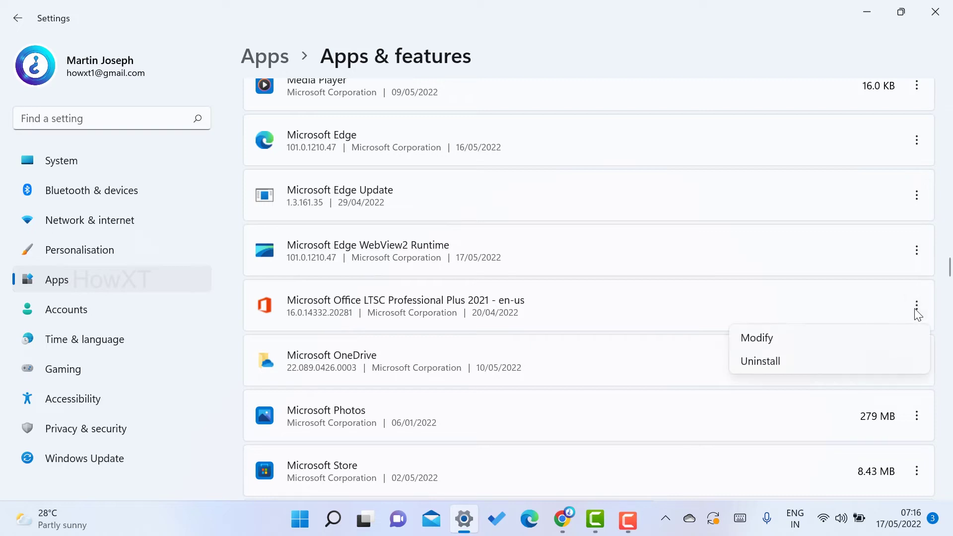
left_click(824, 340)
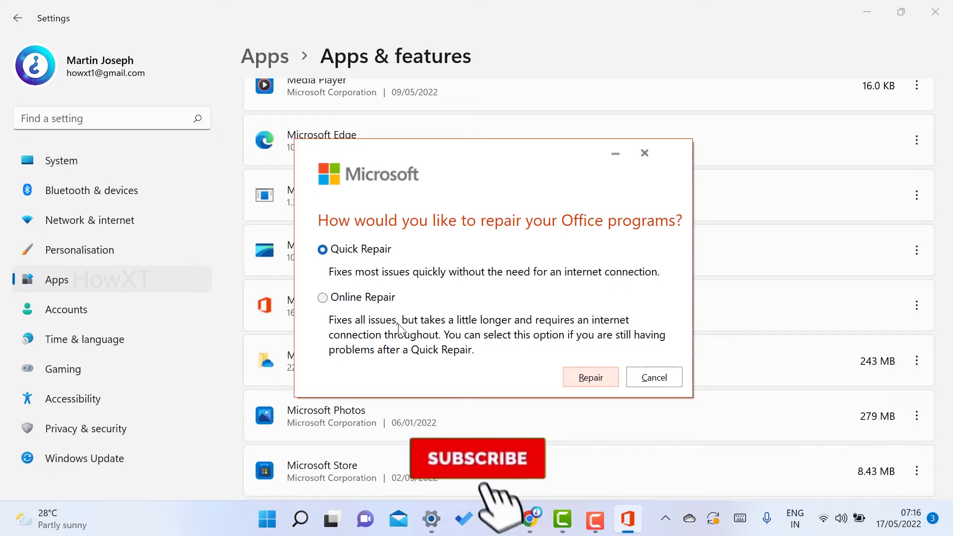
left_click(591, 378)
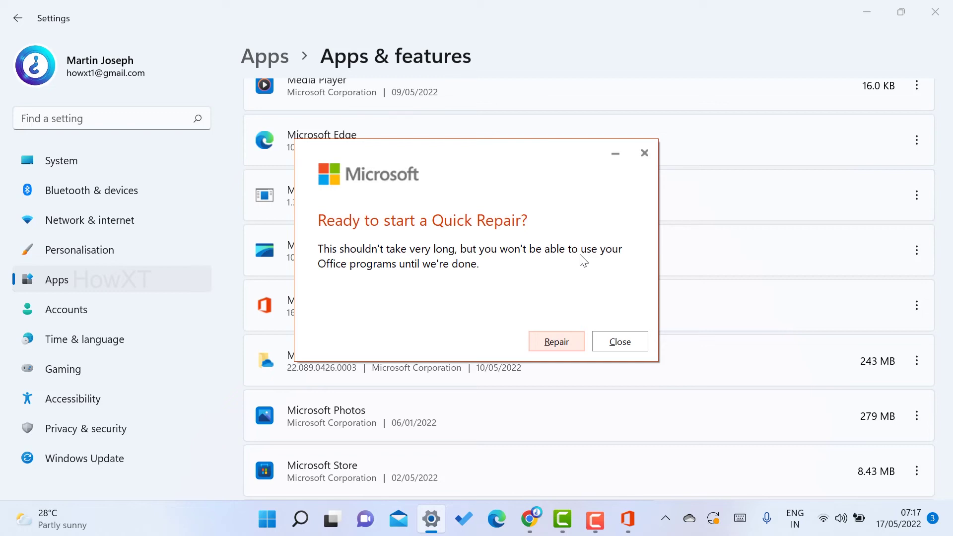
left_click(621, 347)
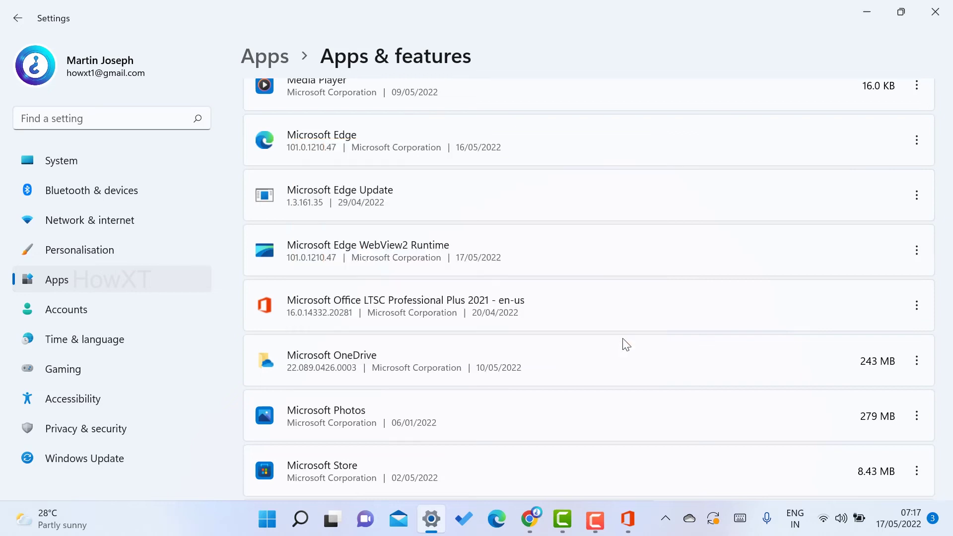
Step: Choose Modify for the Office entry and select Online Repair instead of Quick Repair
left_click(915, 305)
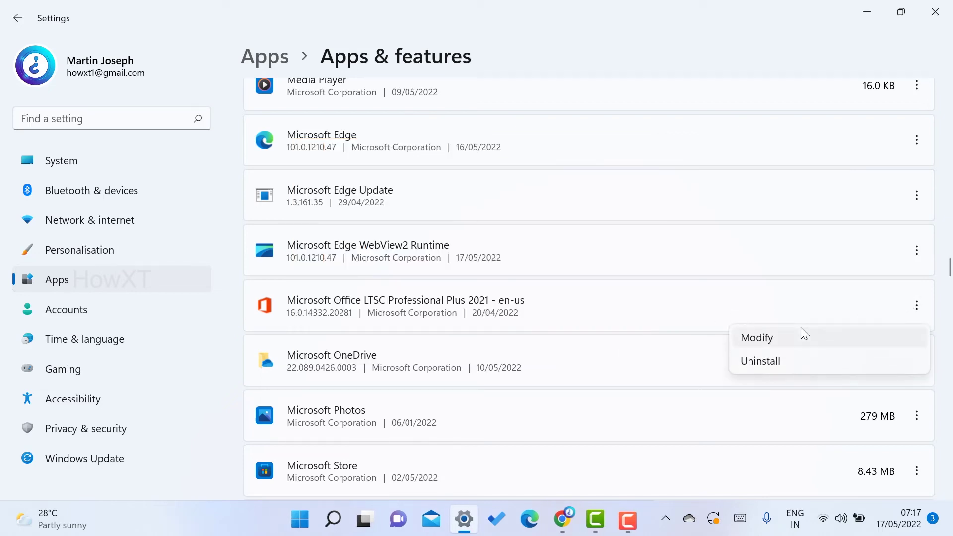
left_click(800, 330)
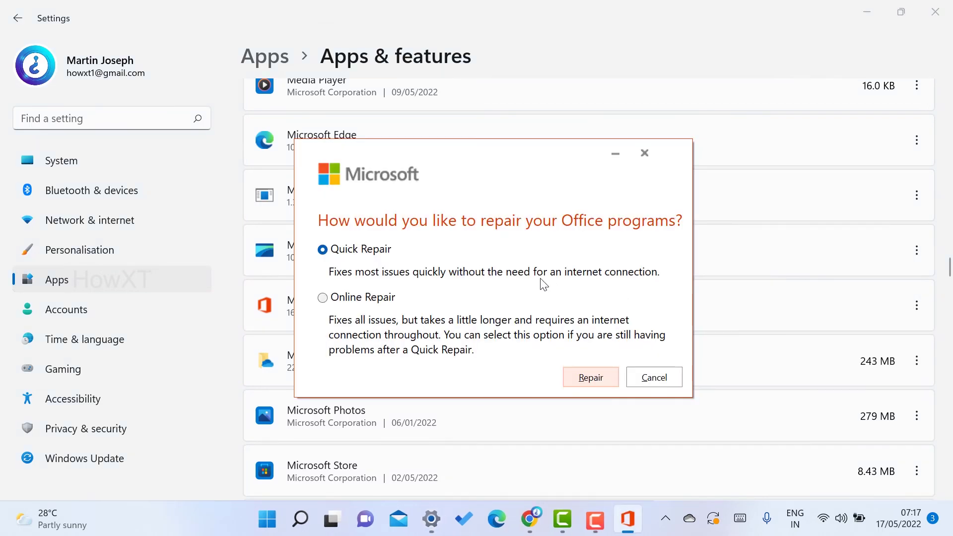
left_click(339, 300)
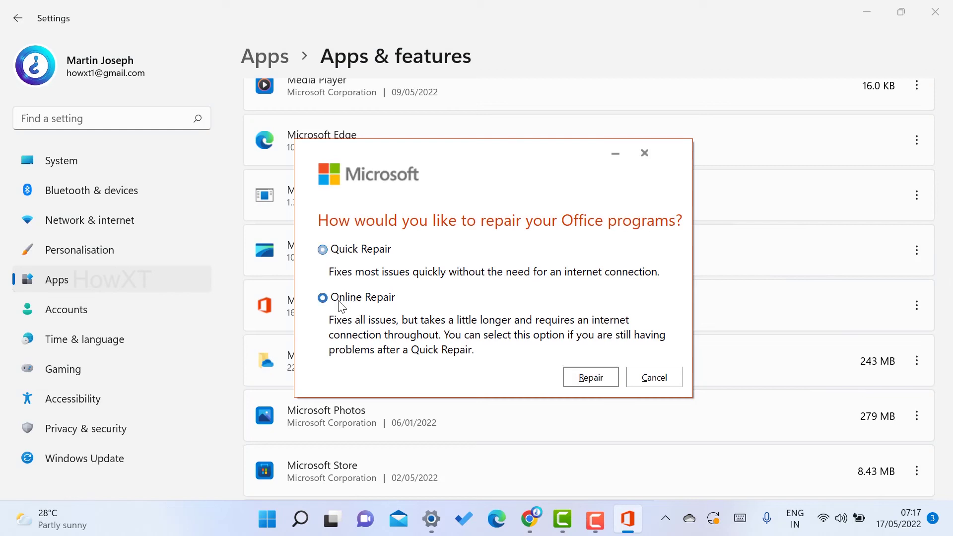